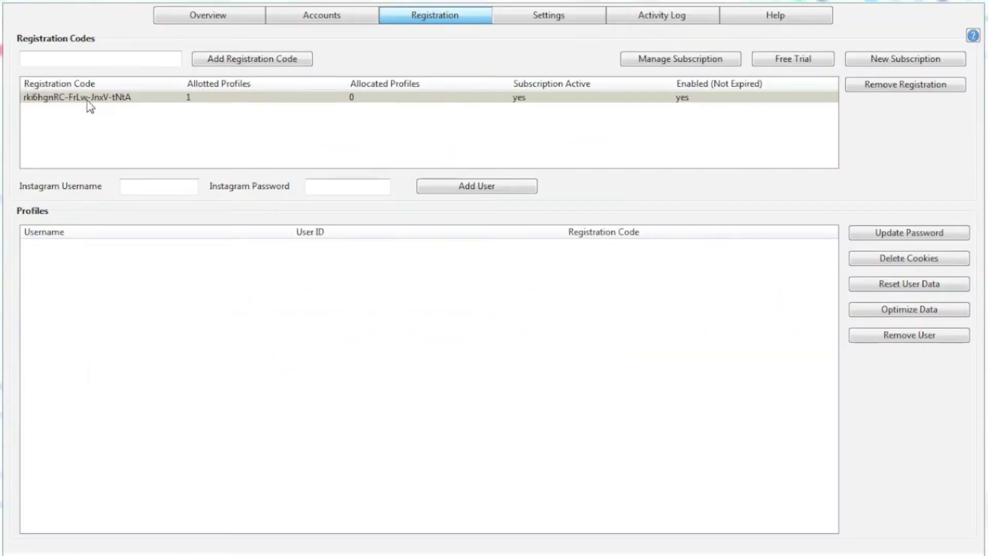
# Add infinity.attire with its password as a profile, then select and open it
pyautogui.click(147, 190)
pyautogui.write('infinity.attire')
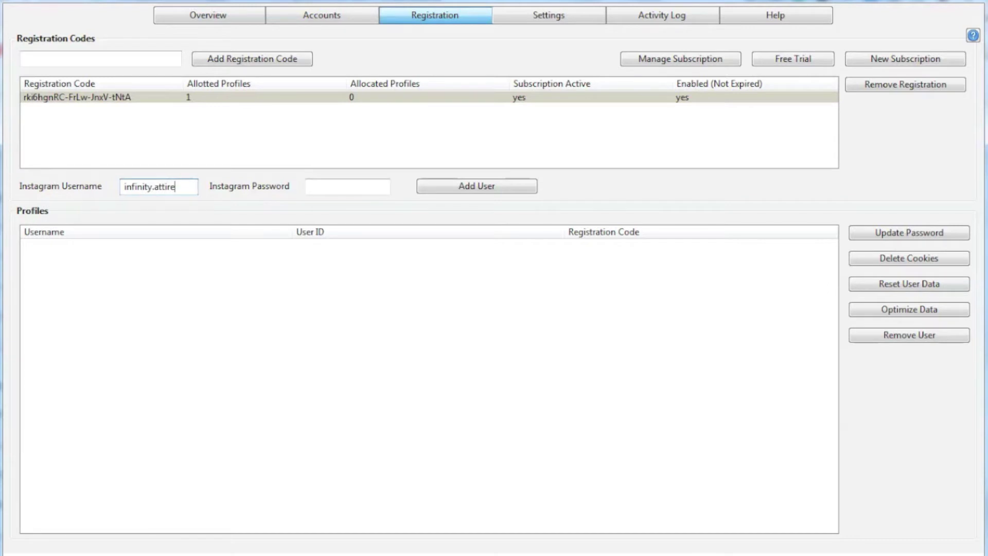
pyautogui.click(326, 186)
pyautogui.write('********')
pyautogui.press('BackSpace')
pyautogui.press('BackSpace')
pyautogui.press('BackSpace')
pyautogui.write('*******')
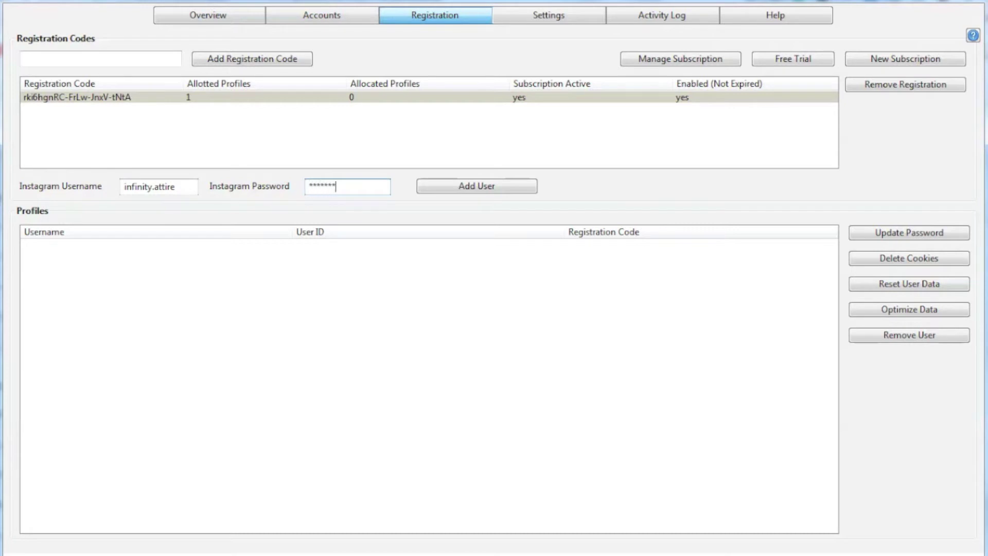
pyautogui.write('***')
pyautogui.click(451, 187)
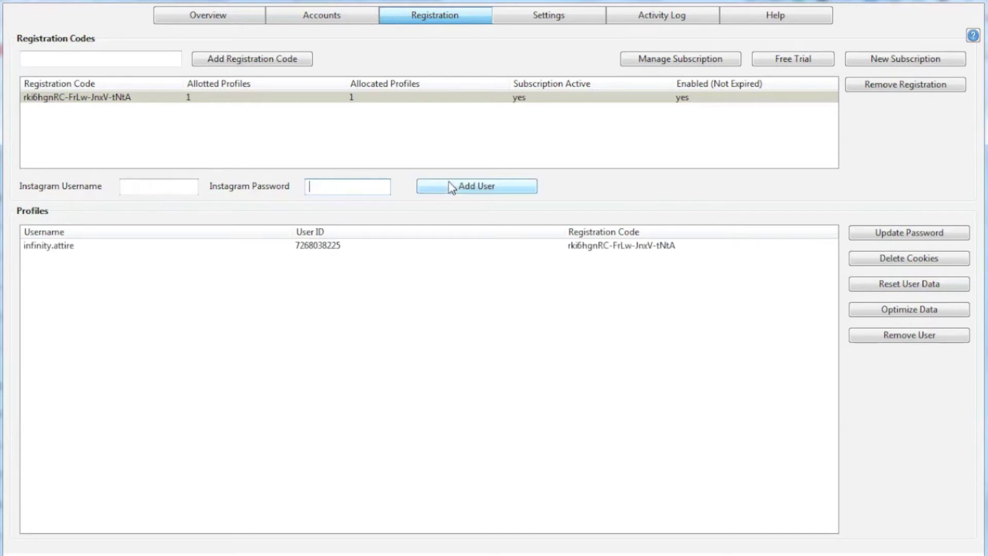
pyautogui.click(343, 248)
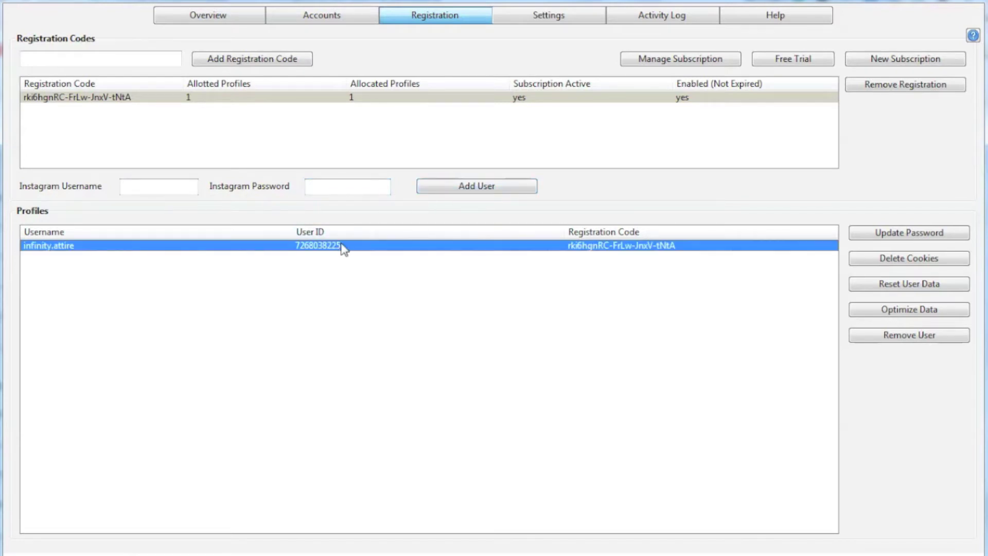
pyautogui.moveTo(350, 31); pyautogui.dragTo(367, 31)
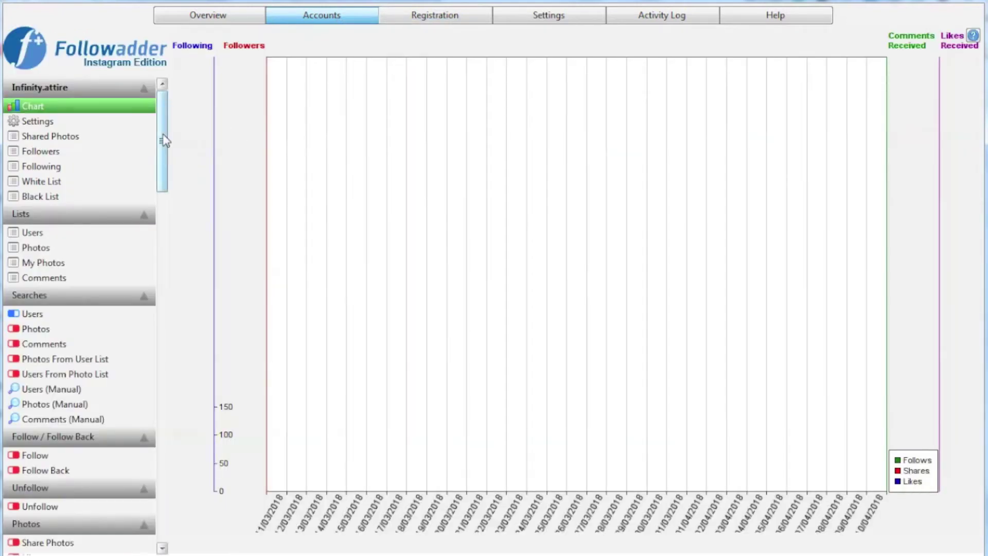
# Try creating a 'bracelet' user list, dismiss the duplicate-name error, and select the existing bracelets list
pyautogui.moveTo(164, 140); pyautogui.dragTo(164, 168)
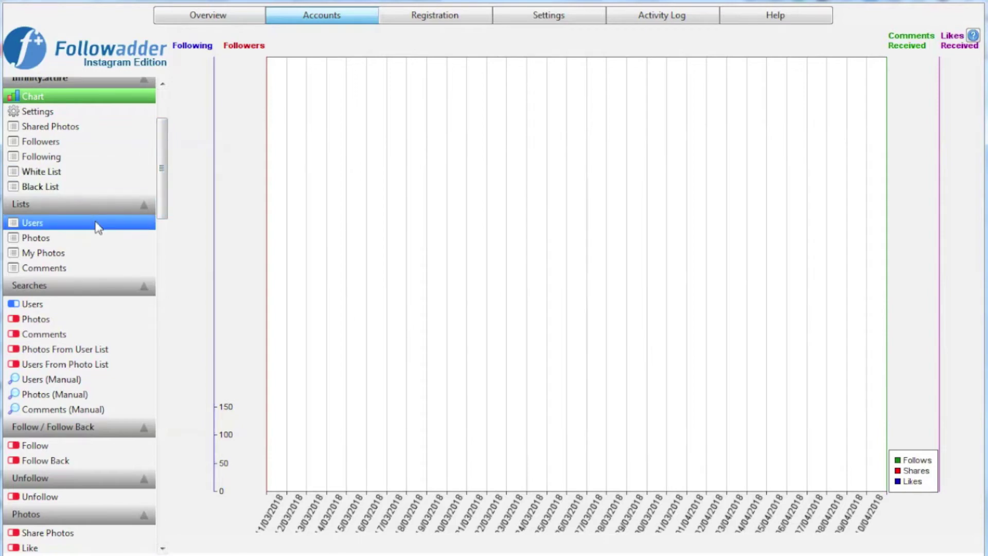
pyautogui.click(98, 226)
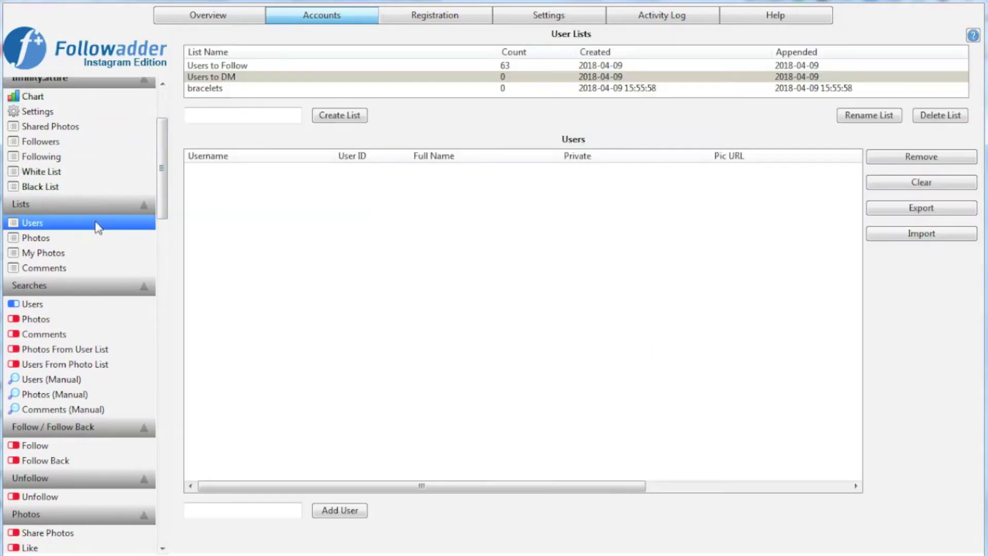
pyautogui.click(263, 116)
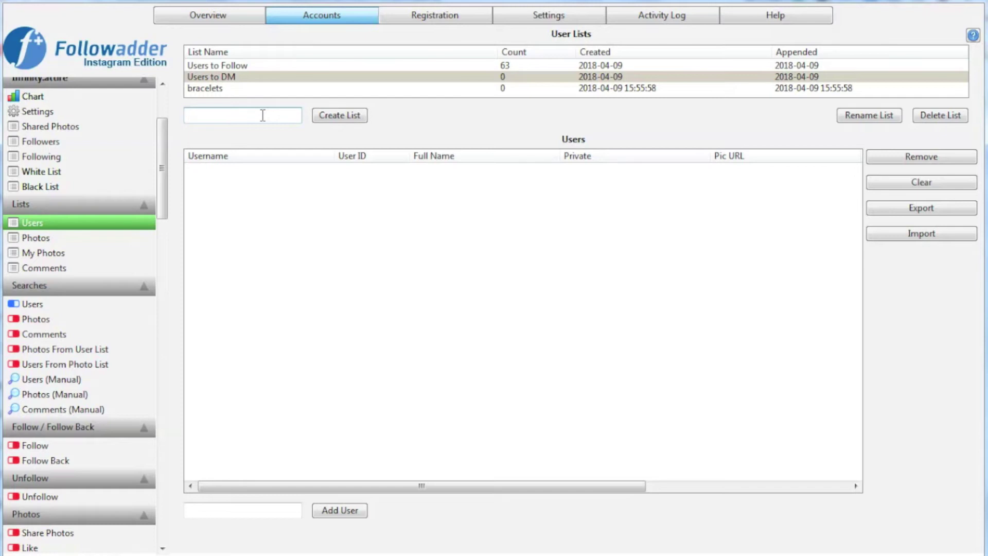
pyautogui.write('brace')
pyautogui.write('lets')
pyautogui.click(340, 116)
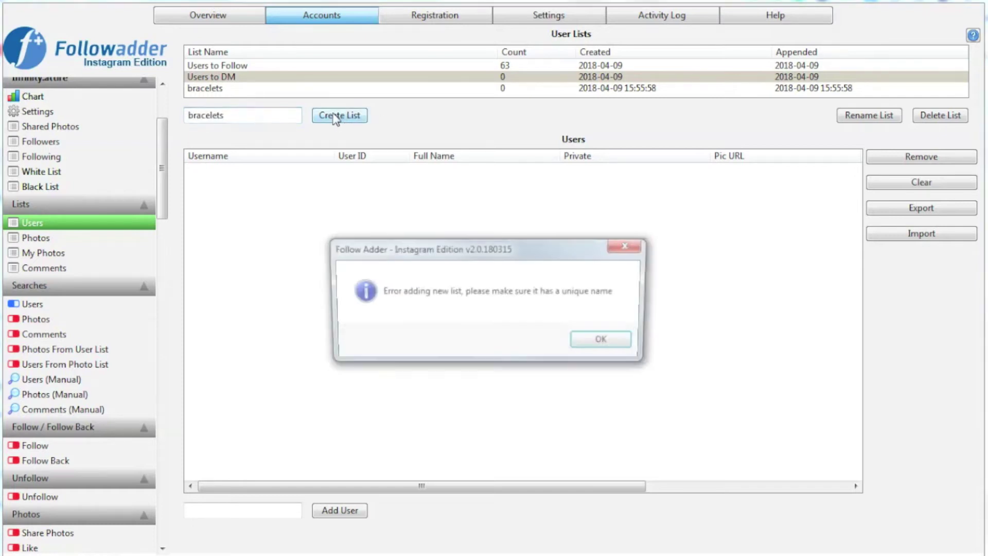
pyautogui.click(608, 343)
pyautogui.click(220, 88)
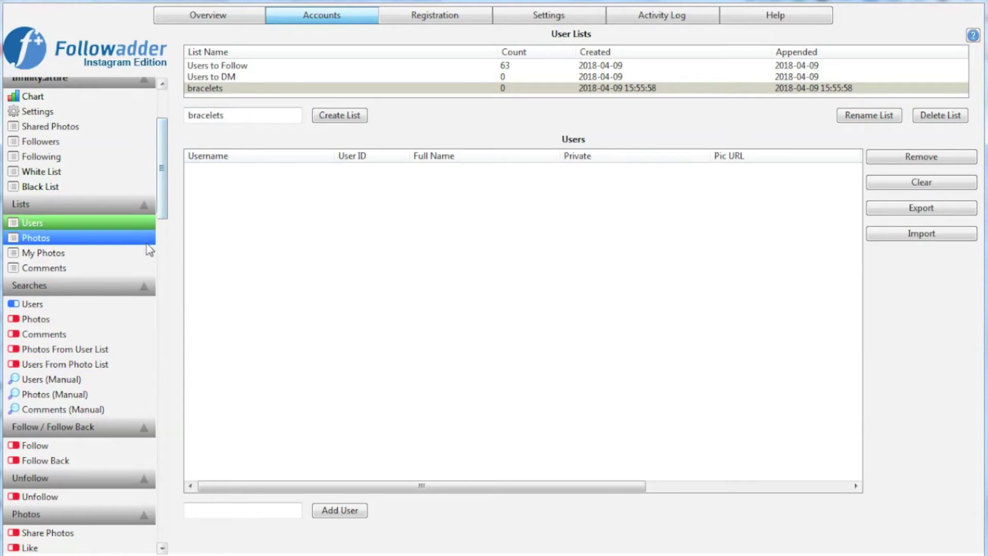
pyautogui.click(84, 383)
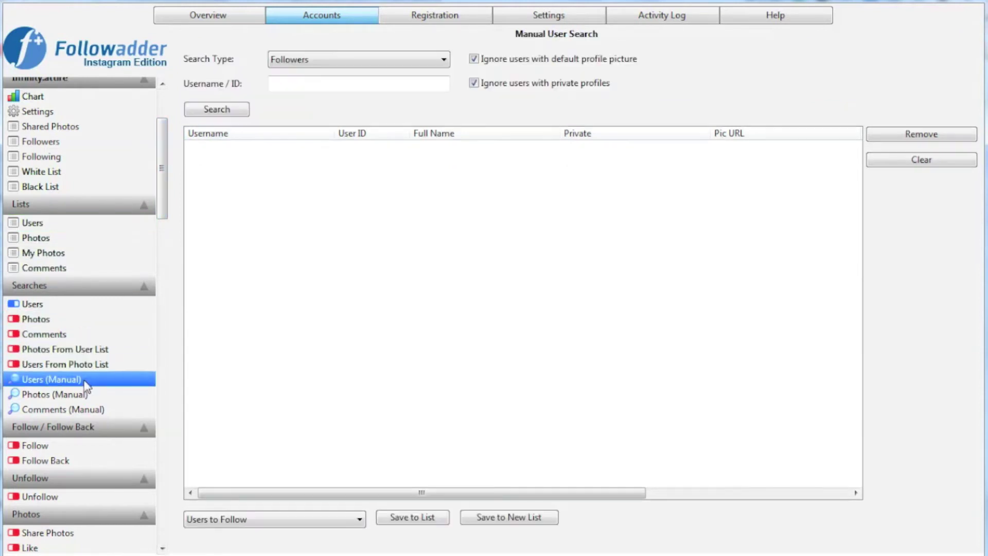
# Run a manual Hashtag user search for 'bracelets'
pyautogui.click(288, 84)
pyautogui.click(304, 56)
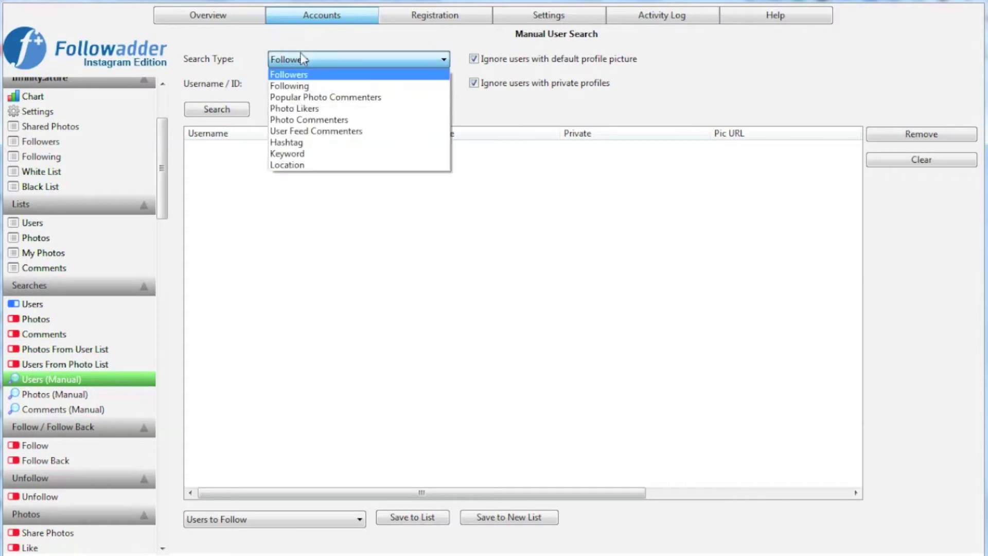
pyautogui.click(295, 143)
pyautogui.click(314, 86)
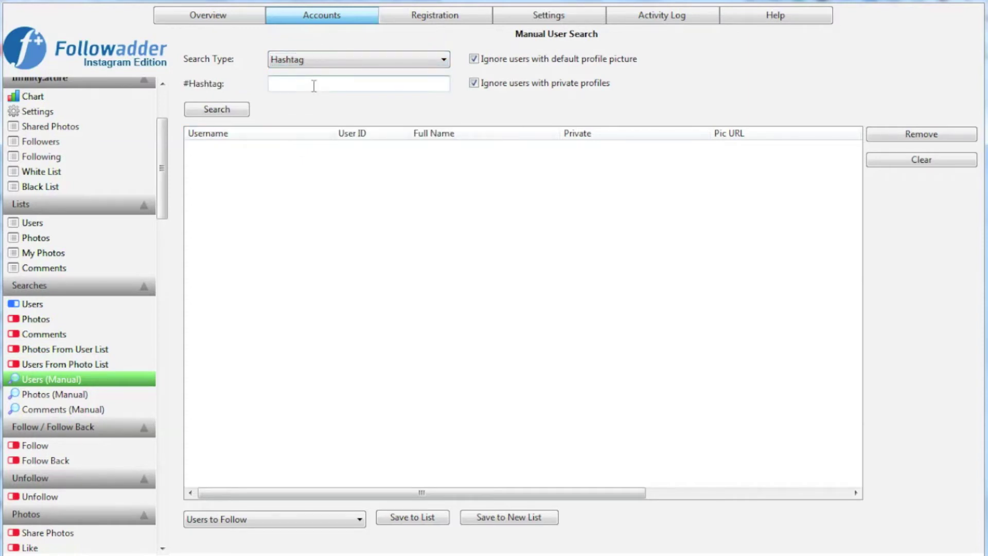
pyautogui.write('bracelets')
pyautogui.click(242, 110)
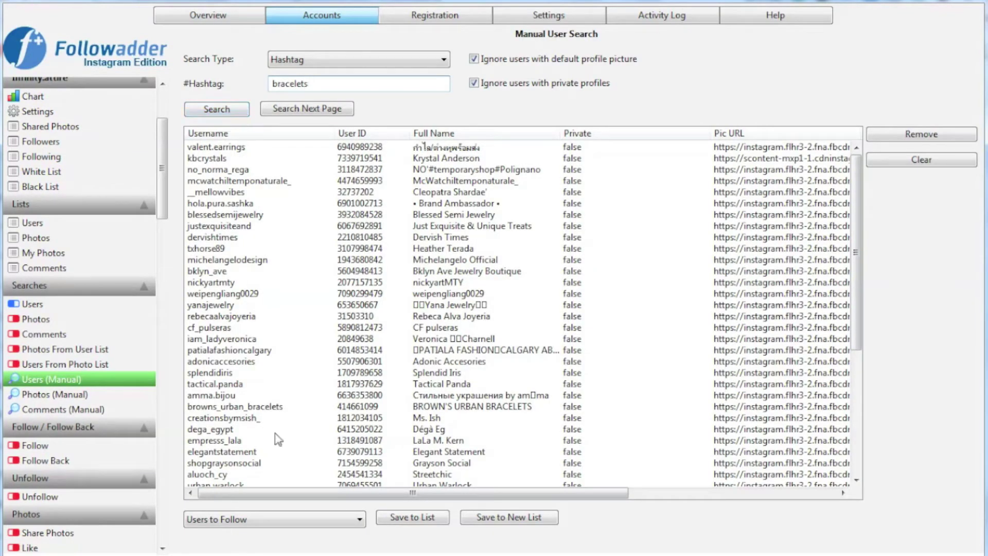
# Save the found users into the bracelets user list
pyautogui.click(260, 521)
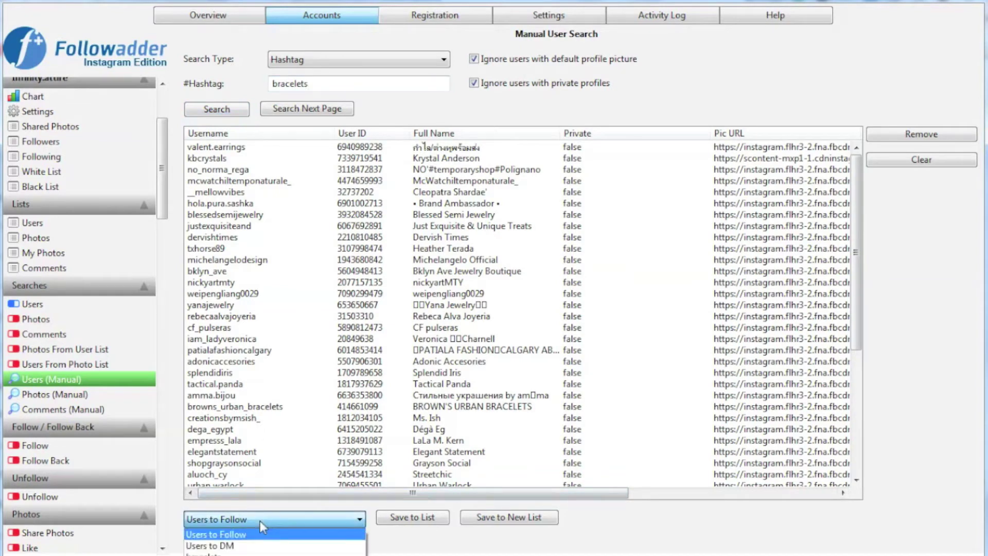
pyautogui.click(239, 554)
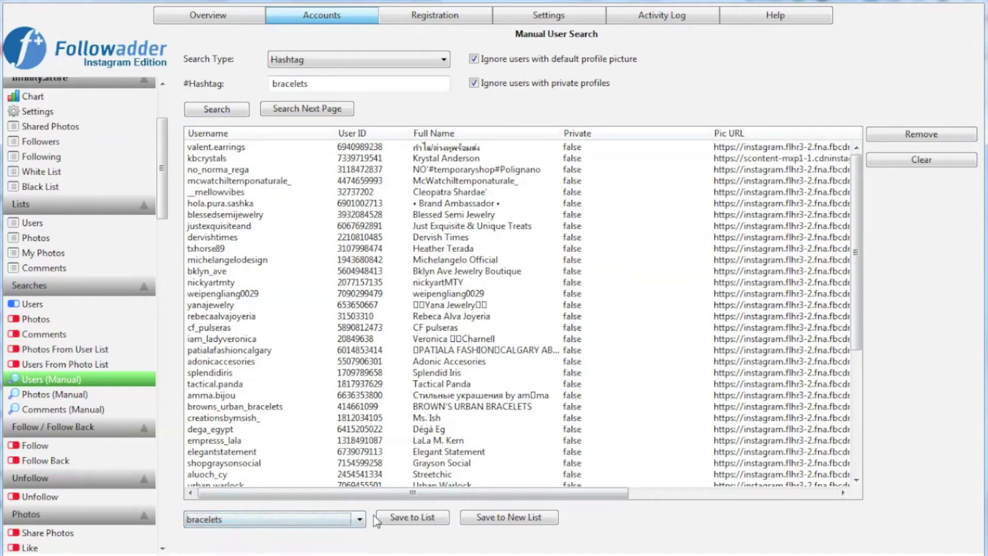
pyautogui.click(397, 519)
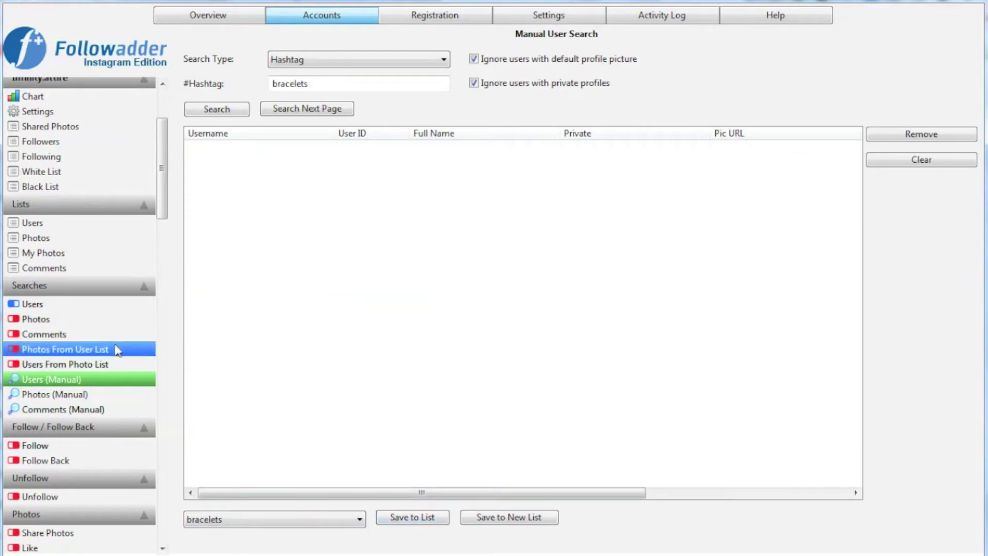
pyautogui.click(65, 309)
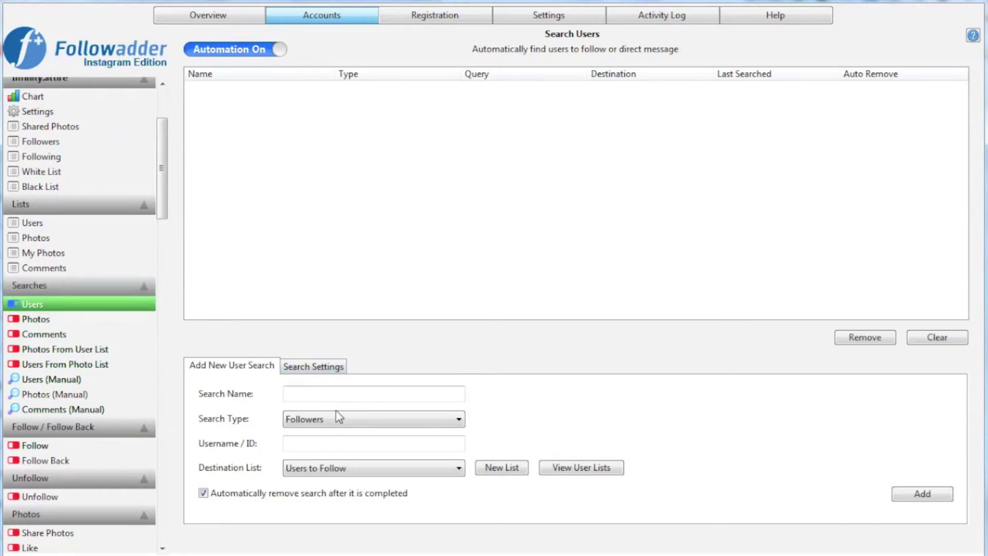
# Name a new automated user search 'bracelets', Hashtag type, searching 'bracelets'
pyautogui.click(333, 390)
pyautogui.write('bracel')
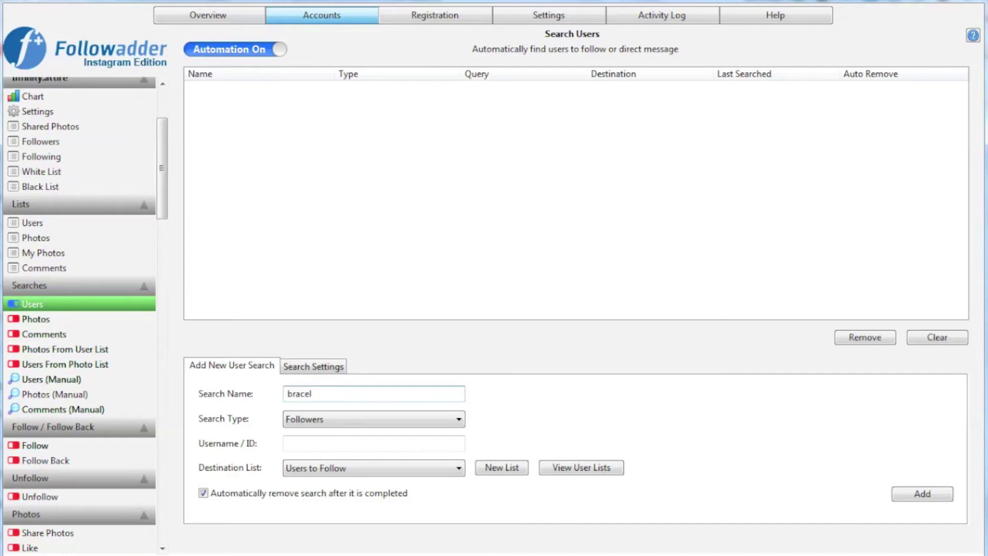
pyautogui.press('BackSpace')
pyautogui.press('BackSpace')
pyautogui.press('BackSpace')
pyautogui.press('BackSpace')
pyautogui.press('BackSpace')
pyautogui.write('bracelets')
pyautogui.click(311, 422)
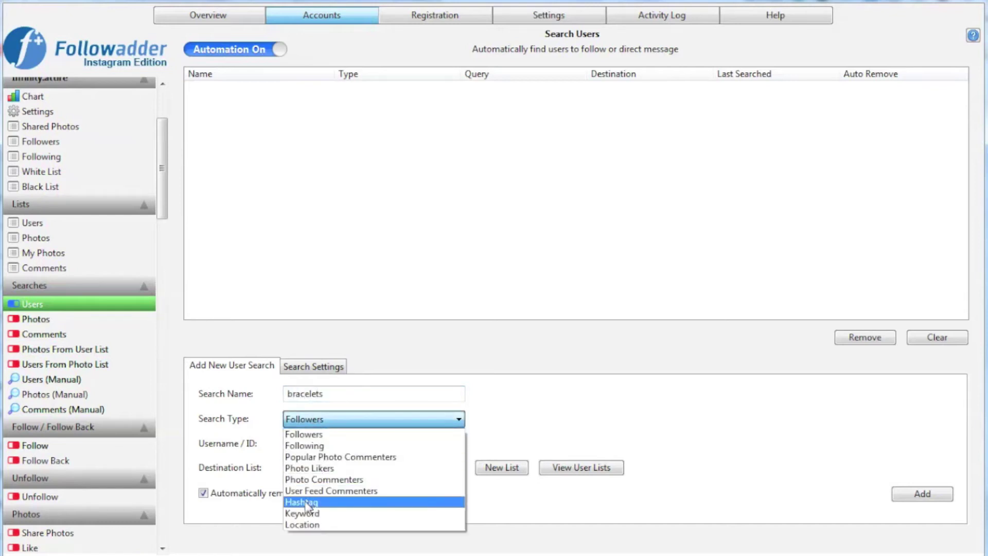
pyautogui.click(309, 502)
pyautogui.click(330, 444)
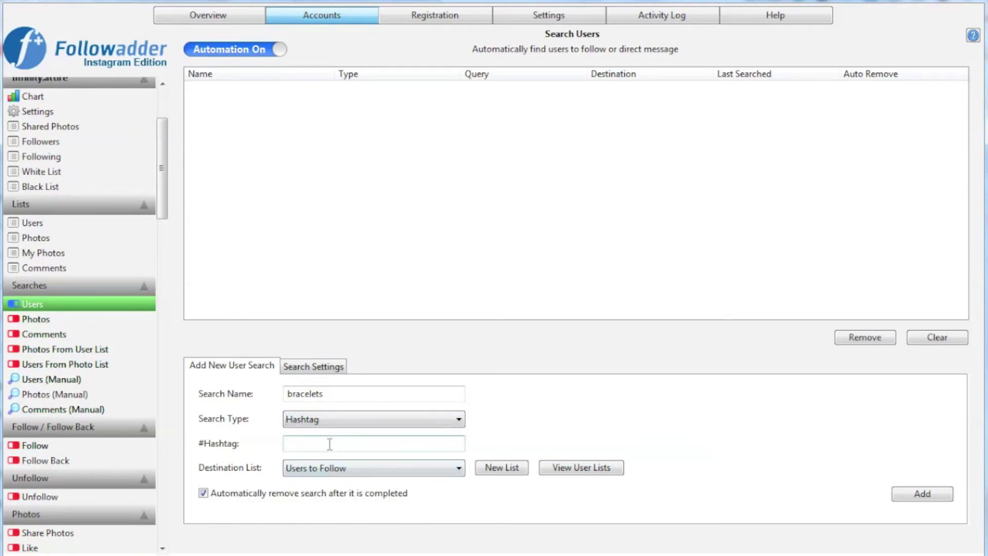
pyautogui.write('bracelets')
# Send its results to the bracelets list, turn off auto-remove, and add the search
pyautogui.click(355, 470)
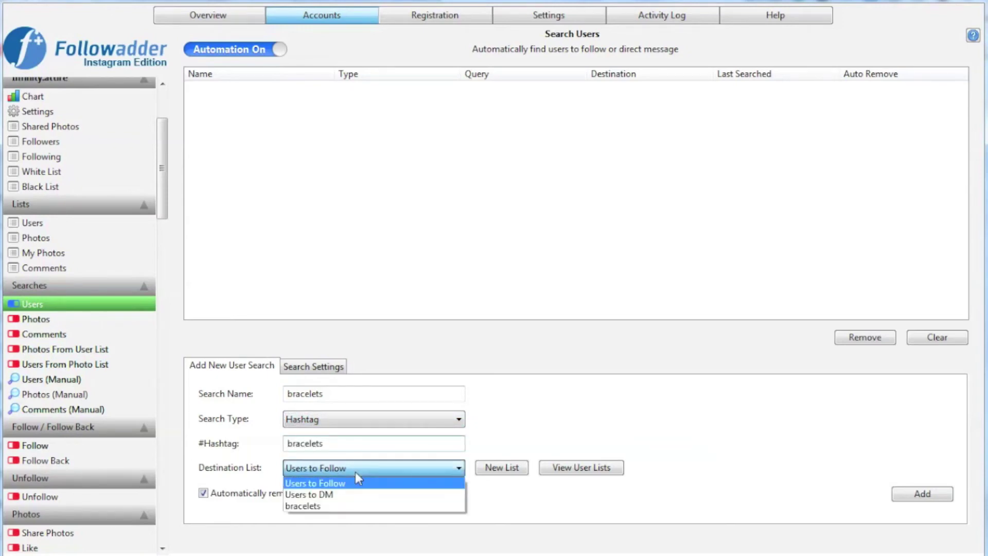
pyautogui.click(340, 506)
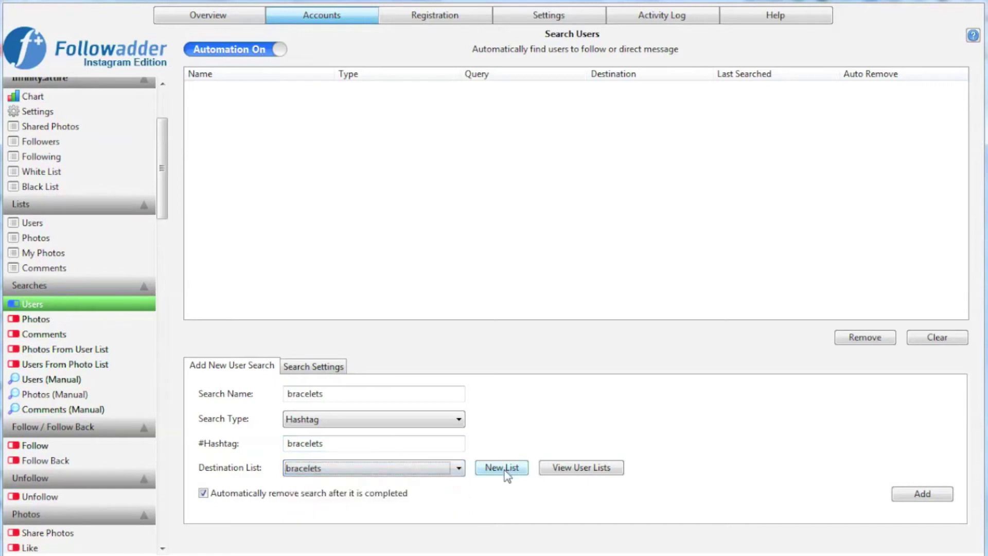
pyautogui.click(203, 493)
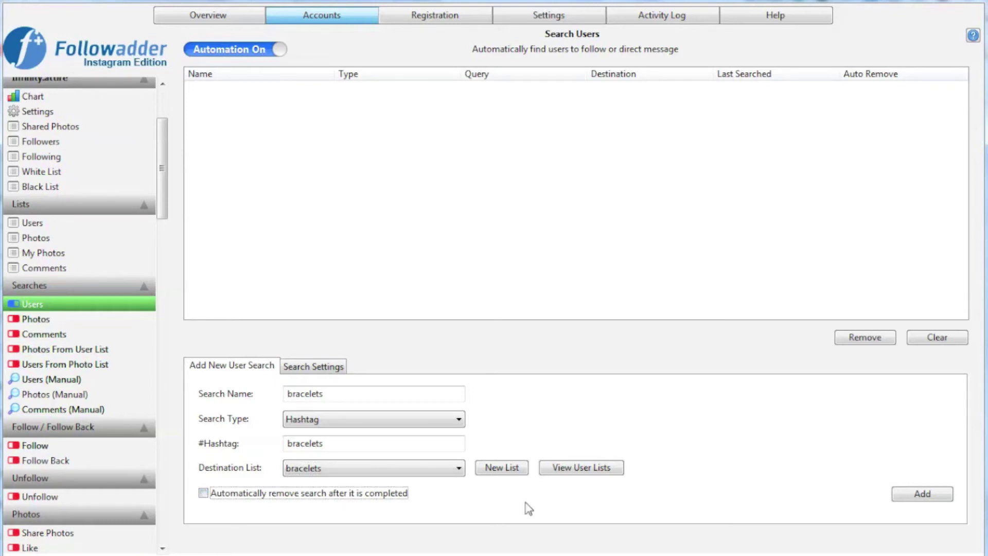
pyautogui.click(922, 494)
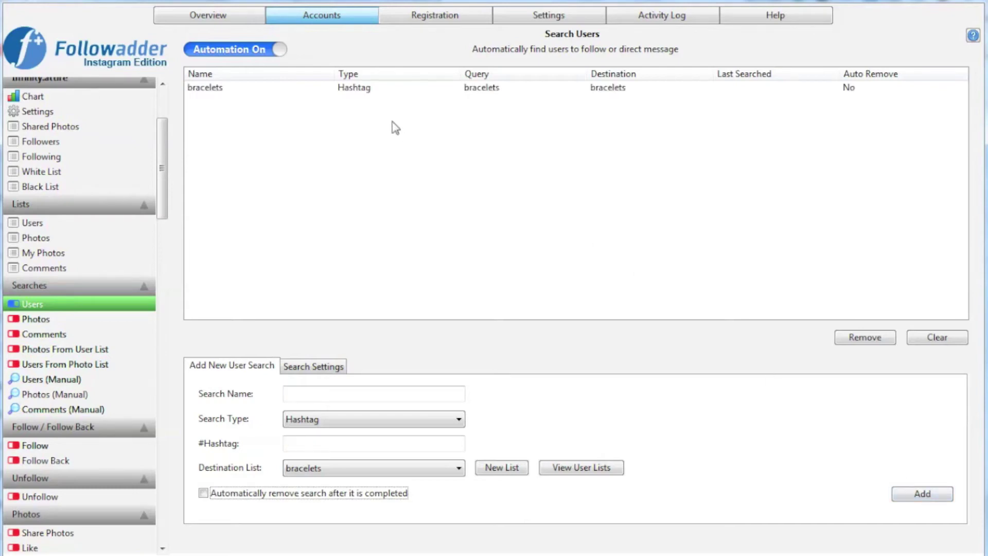
pyautogui.click(315, 87)
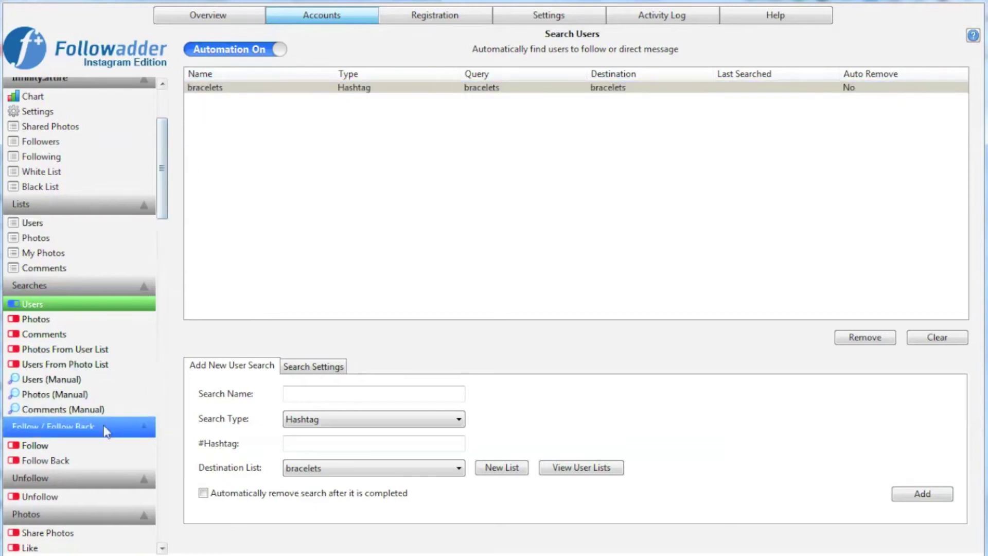
# Add the bracelets user list to the follow automation's lists to follow
pyautogui.click(92, 446)
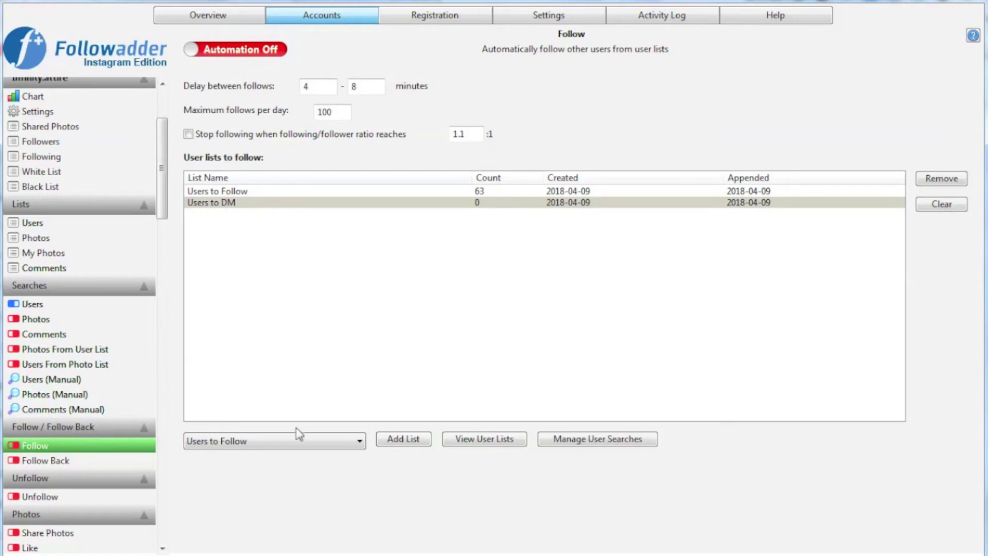
pyautogui.click(276, 440)
pyautogui.click(251, 480)
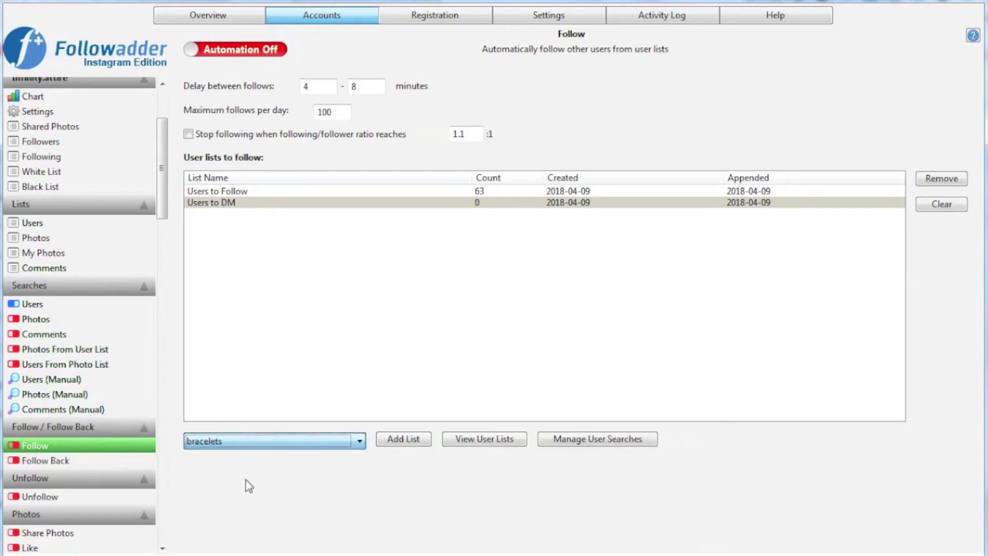
pyautogui.click(411, 440)
pyautogui.click(255, 215)
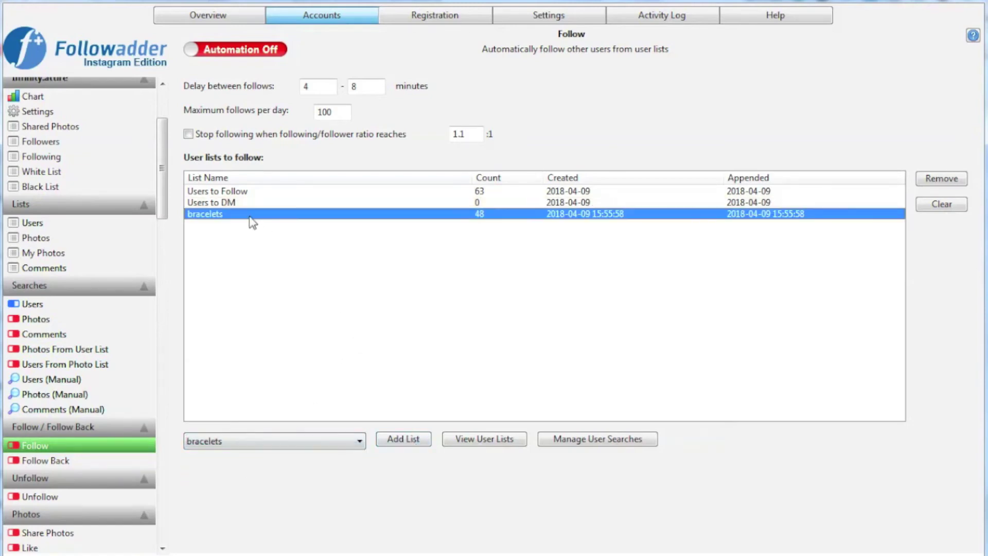
# Check the maximum follows per day and switch follow automation on
pyautogui.click(333, 112)
pyautogui.click(215, 56)
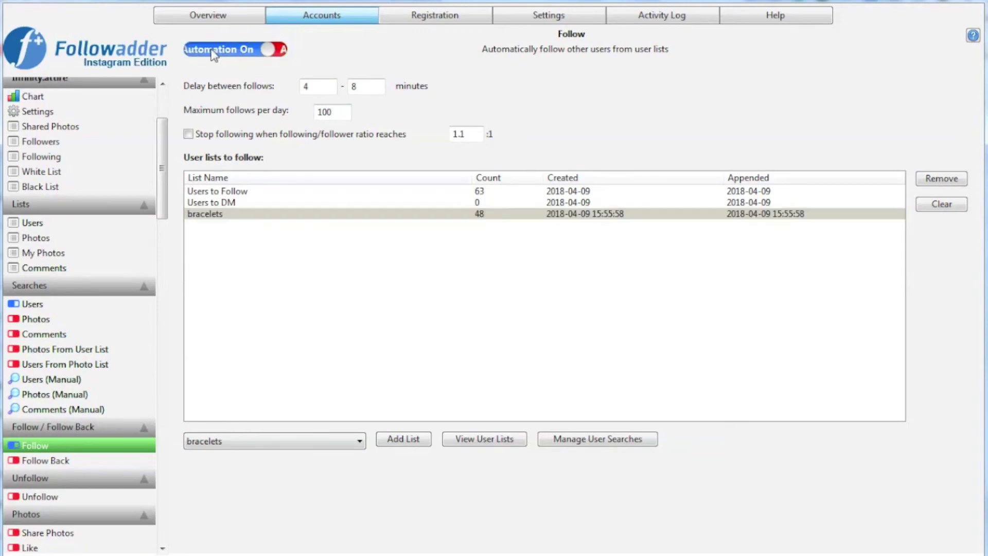
pyautogui.click(344, 250)
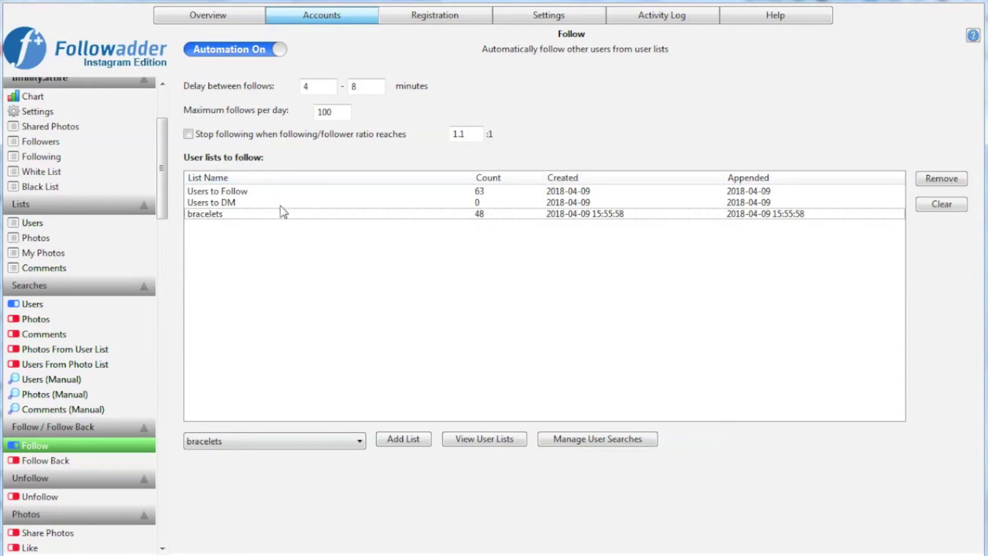
pyautogui.click(259, 216)
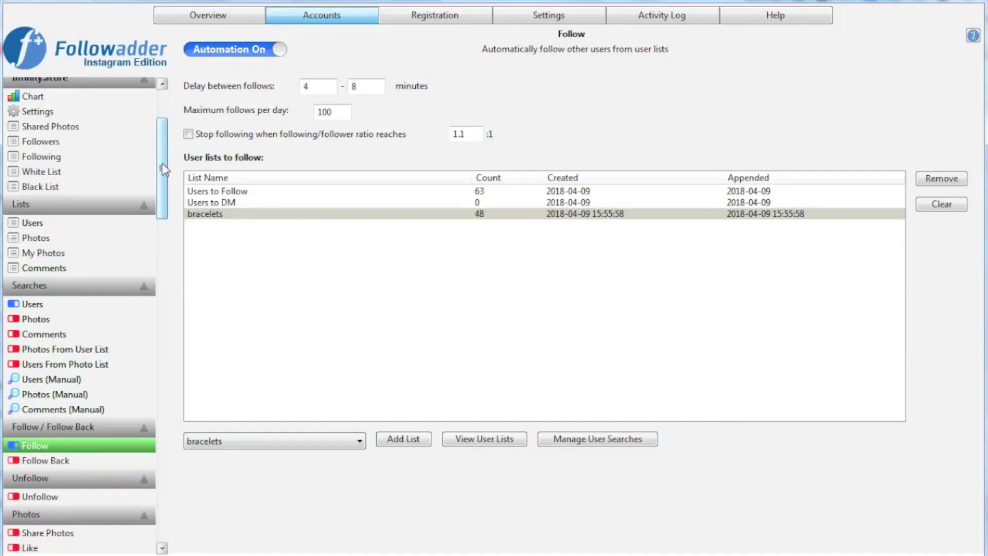
# Scroll the sidebar down to the Photos (Manual) search entry
pyautogui.moveTo(164, 170); pyautogui.dragTo(163, 220)
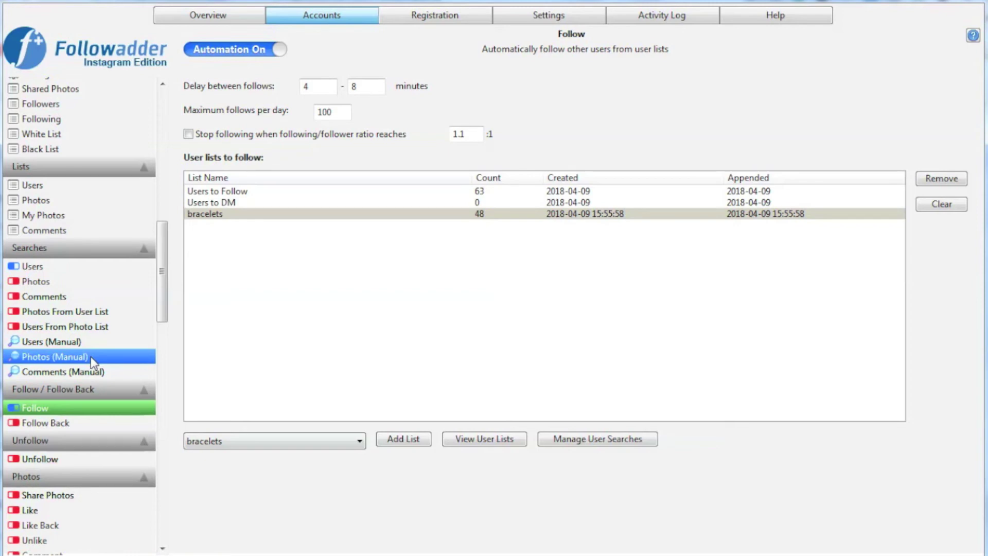
pyautogui.click(91, 356)
# On the Photos lists page, create an empty photo list named bracelets and select it
pyautogui.click(80, 202)
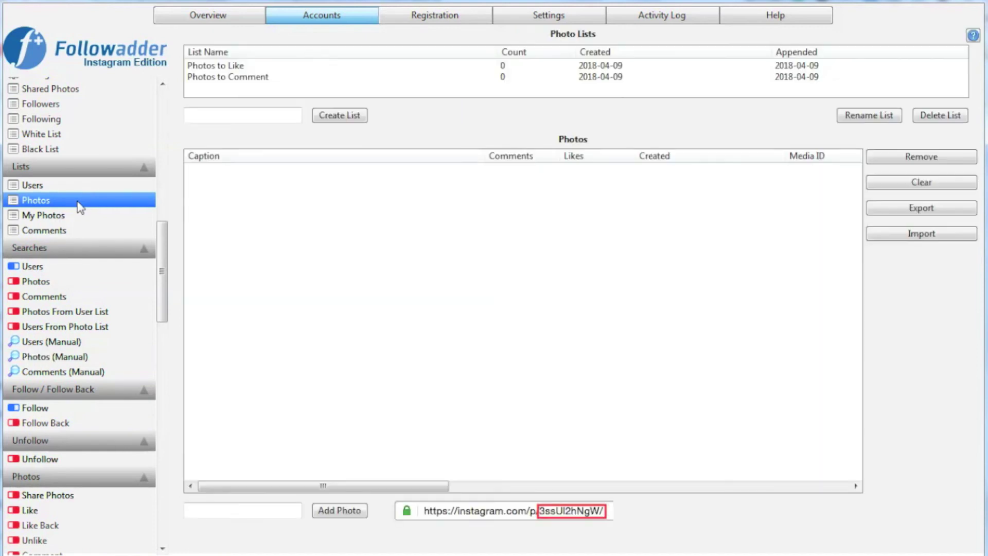
pyautogui.click(272, 119)
pyautogui.write('bracelets')
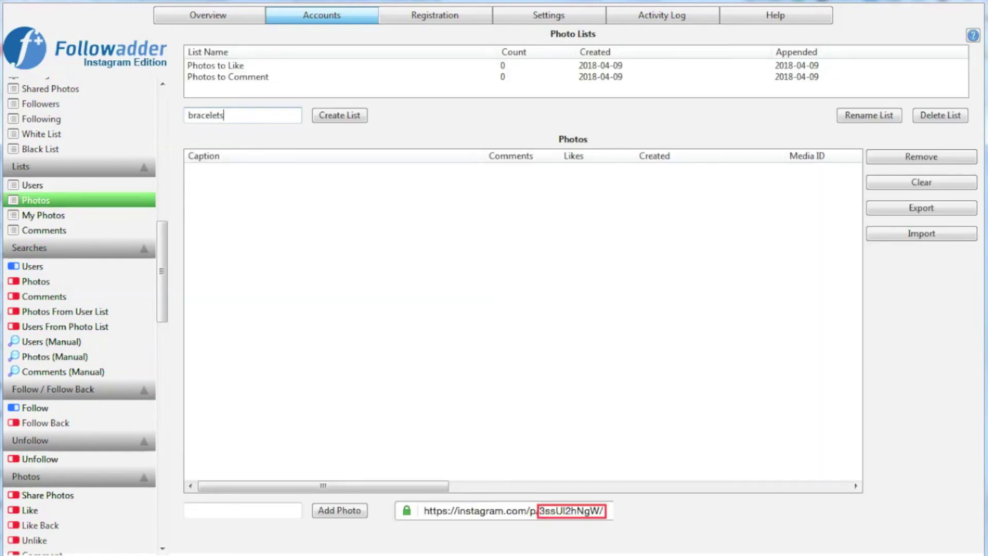
pyautogui.click(337, 115)
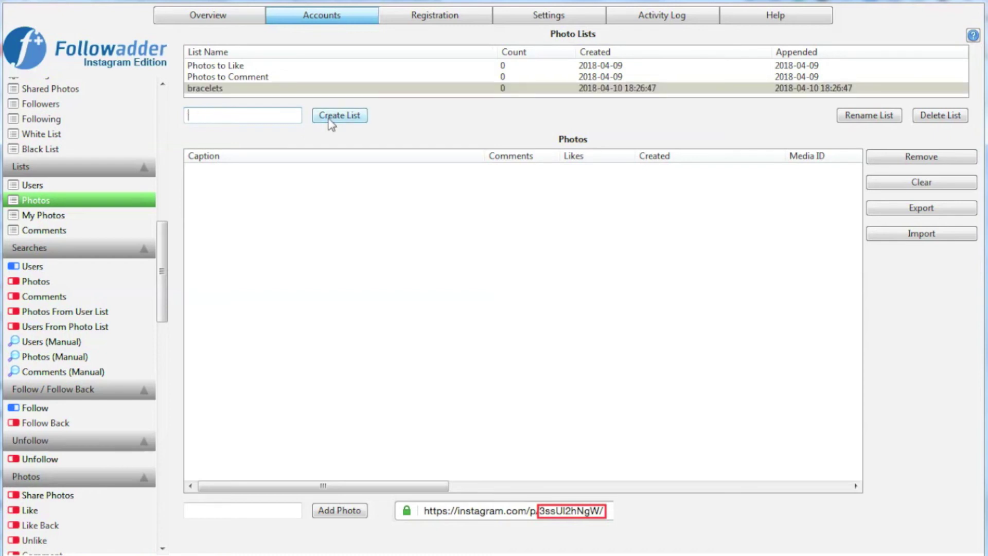
pyautogui.click(287, 90)
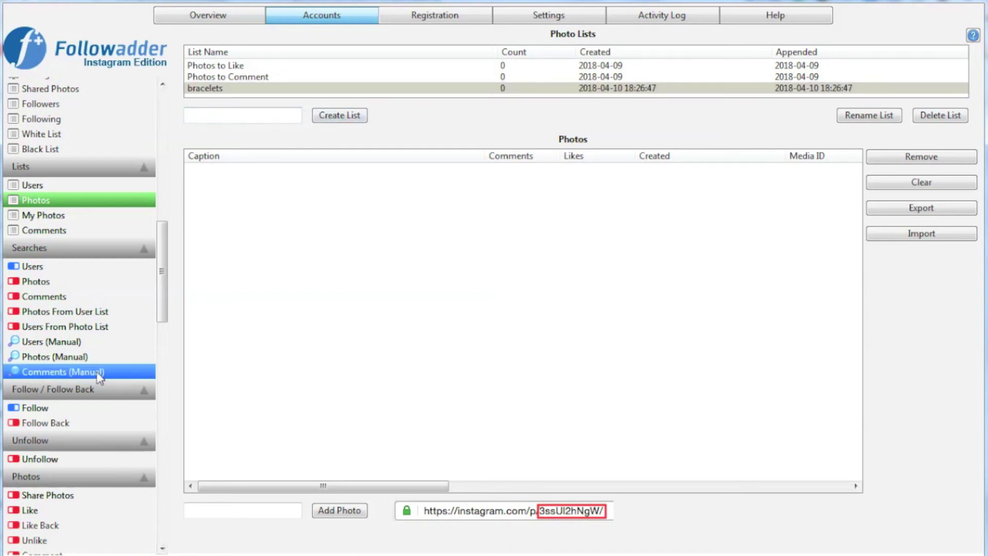
pyautogui.click(144, 373)
# Run a manual Hashtag photo search for 'bracelets'
pyautogui.click(107, 355)
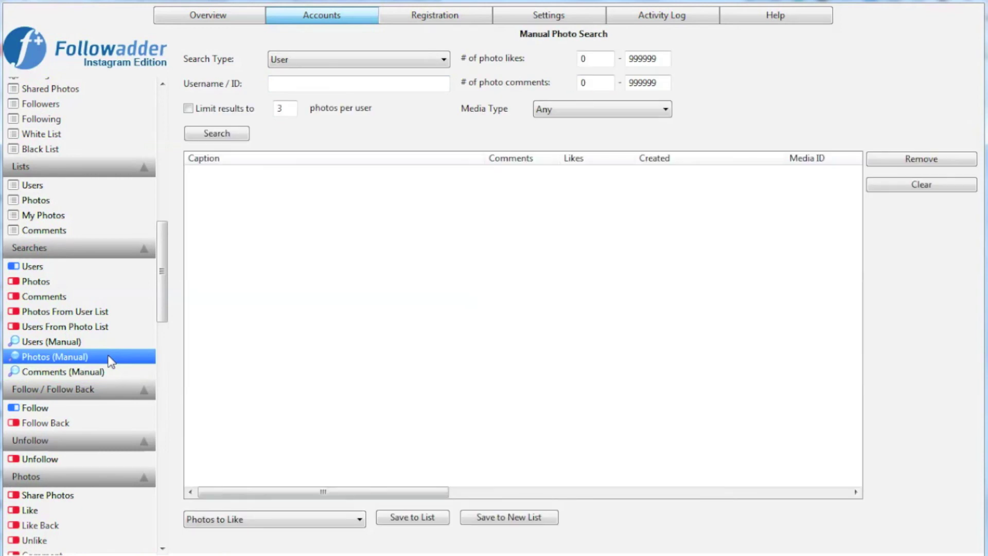
pyautogui.click(316, 62)
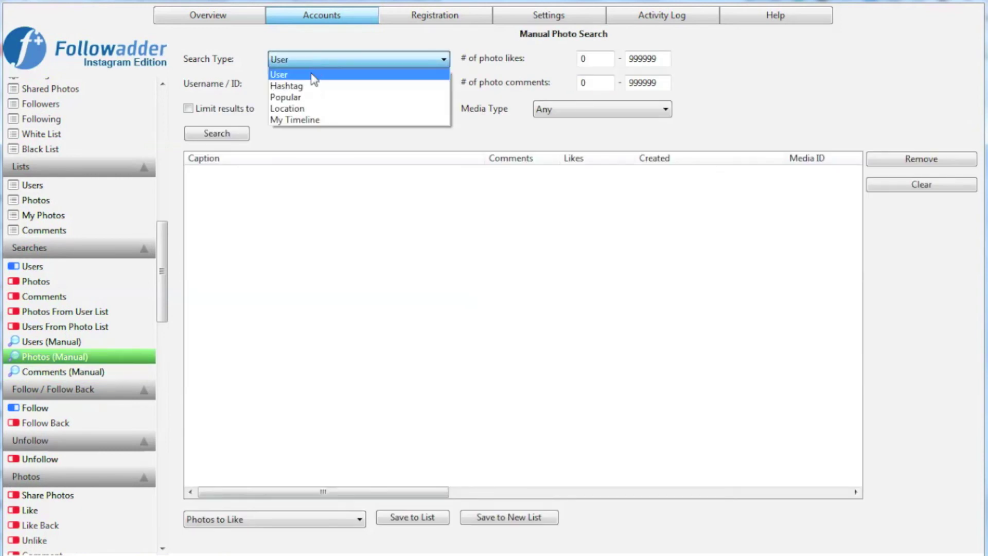
pyautogui.click(307, 86)
pyautogui.write('bracelets')
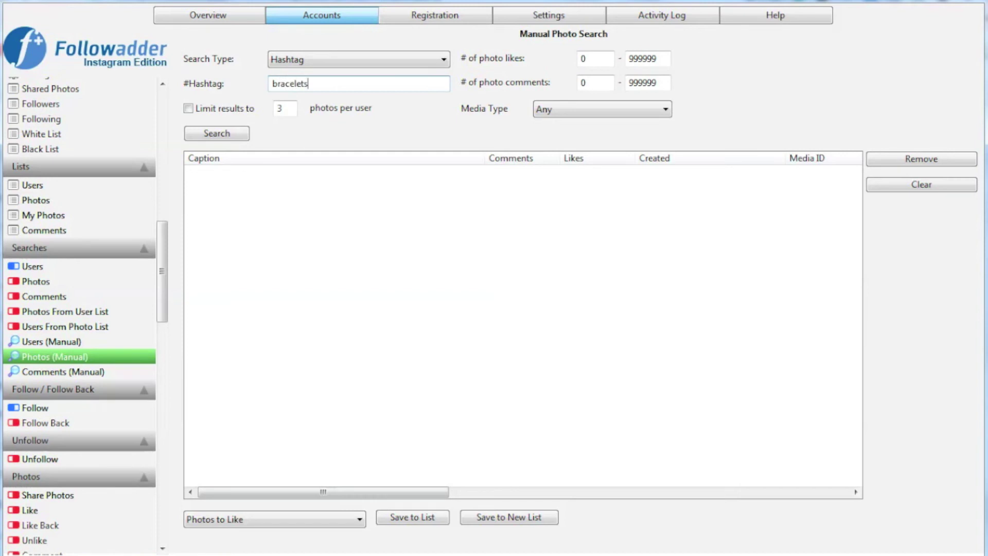
pyautogui.click(241, 135)
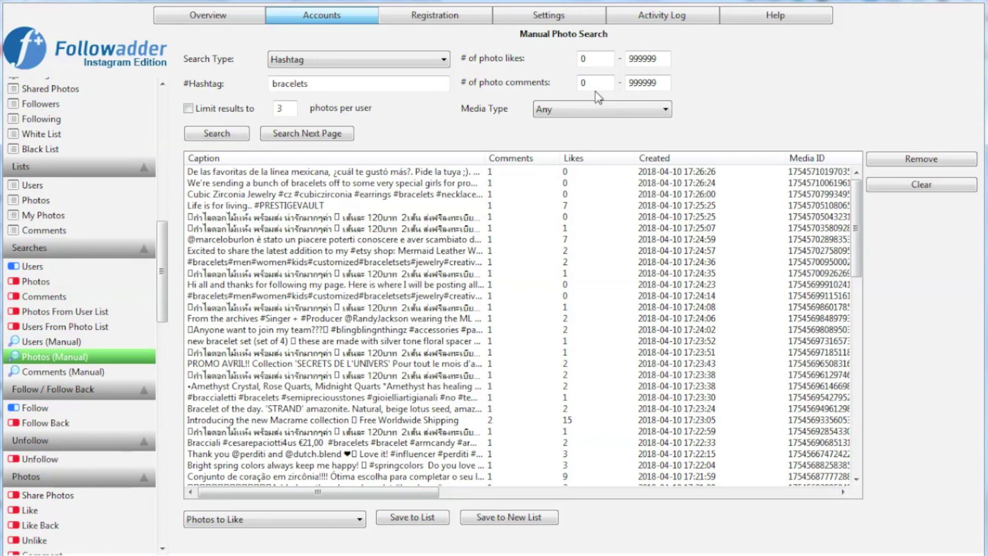
# Save the found photos into the bracelets photo list
pyautogui.click(249, 518)
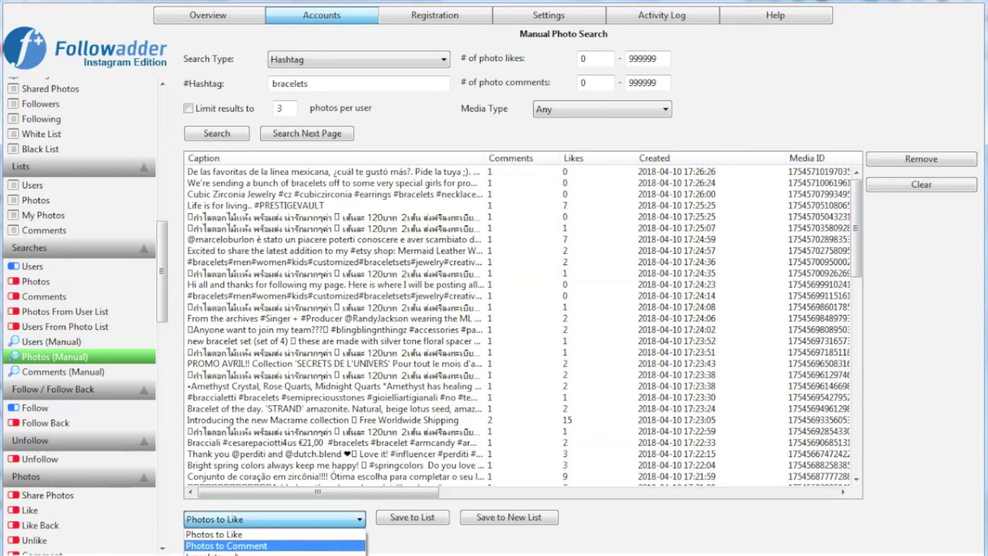
pyautogui.click(253, 550)
pyautogui.click(395, 517)
pyautogui.click(101, 283)
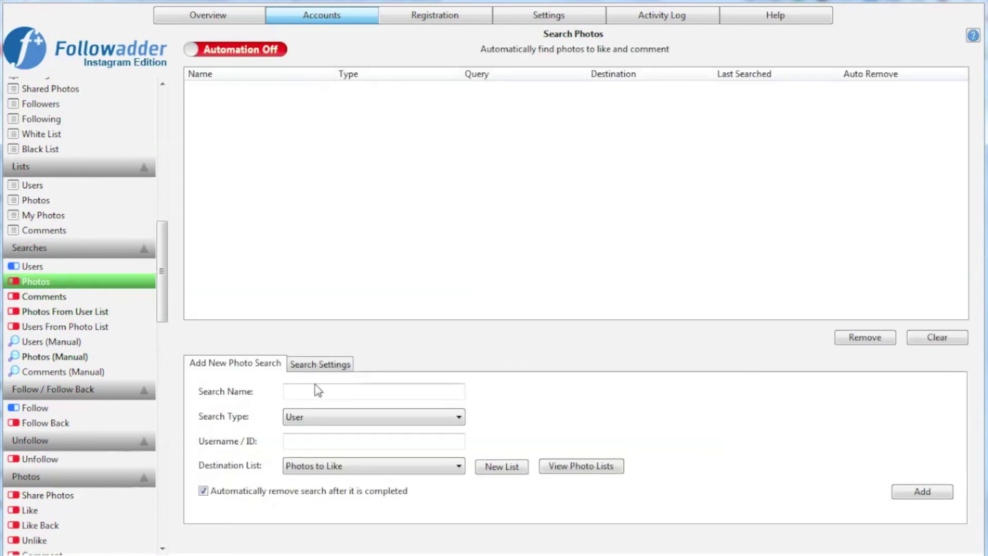
# Name a new automated photo search and make it Hashtag-based
pyautogui.click(317, 391)
pyautogui.write('celets')
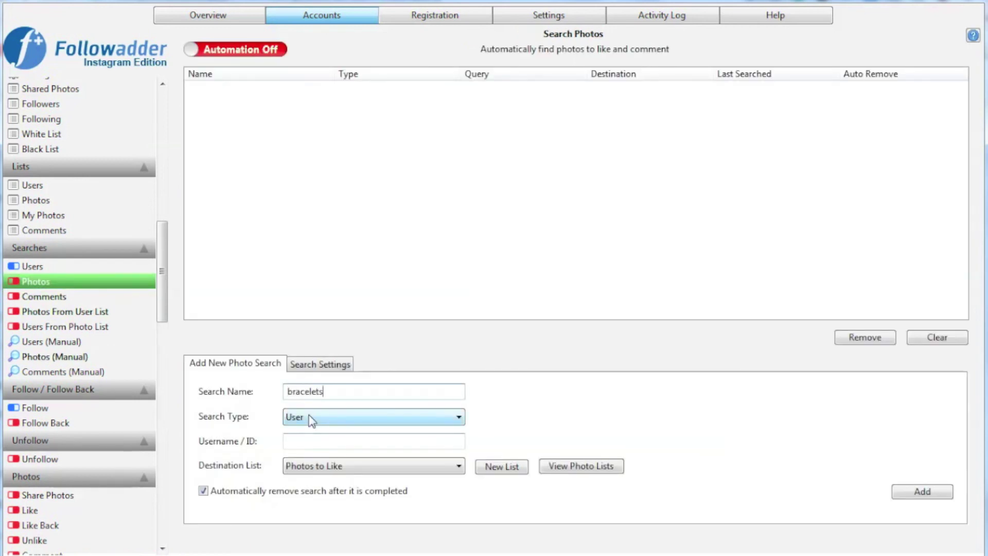
pyautogui.click(309, 414)
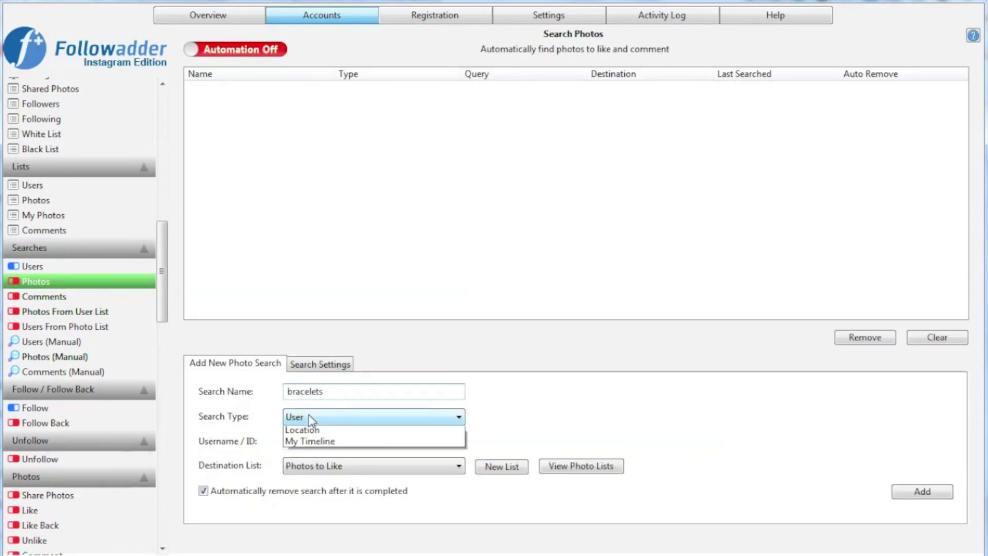
pyautogui.click(310, 445)
pyautogui.write('bracelets')
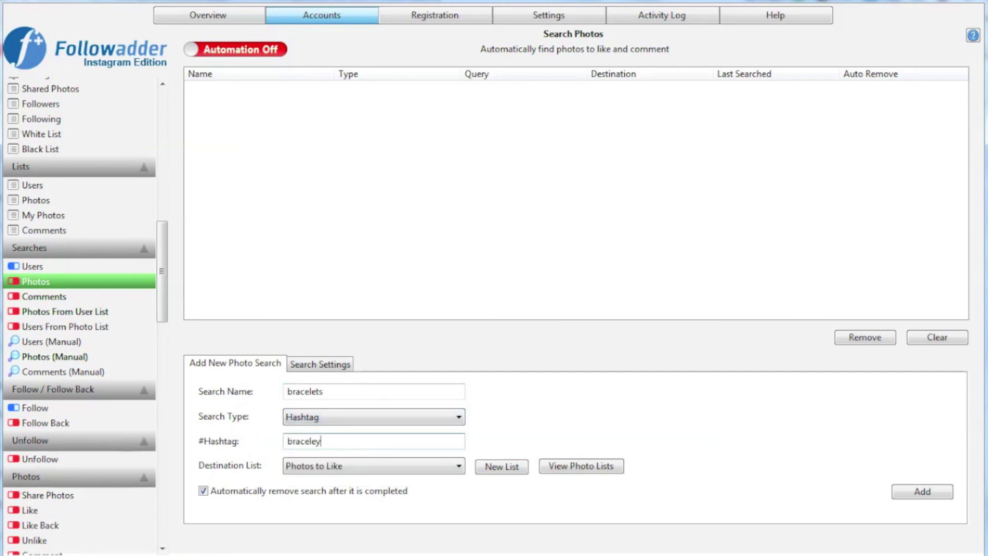
# Disable auto-remove, target the bracelets photo list, add the search, and turn photo automation on
pyautogui.click(208, 494)
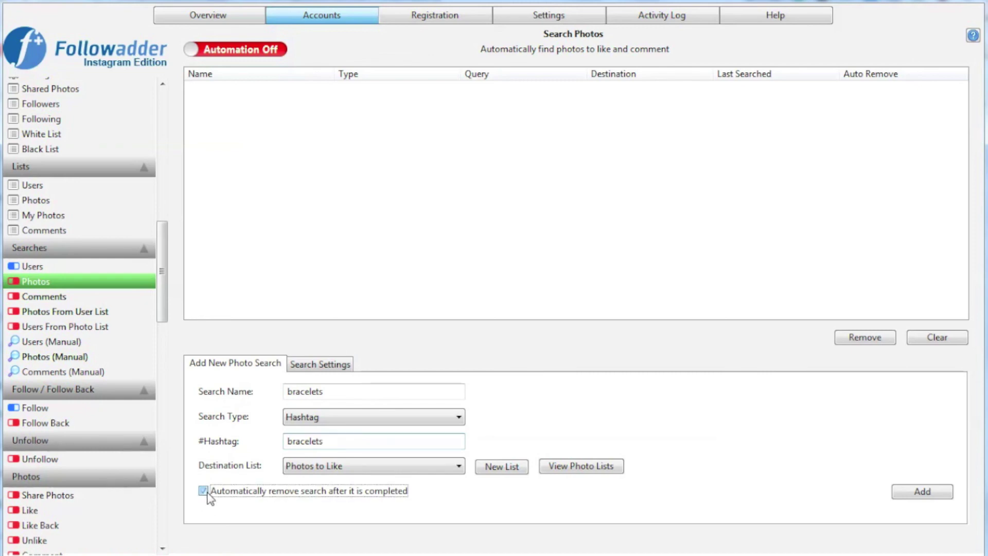
pyautogui.click(356, 467)
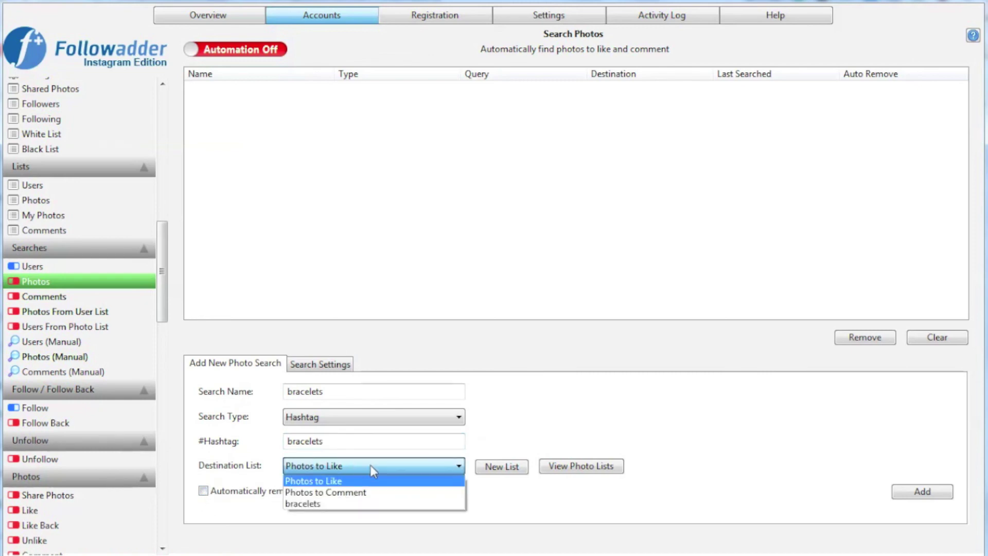
pyautogui.click(393, 504)
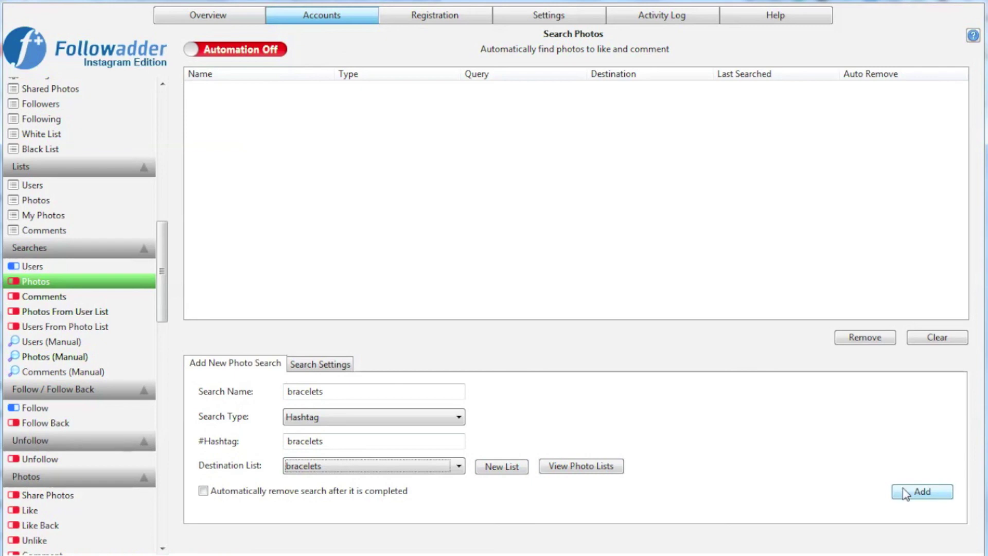
pyautogui.click(905, 493)
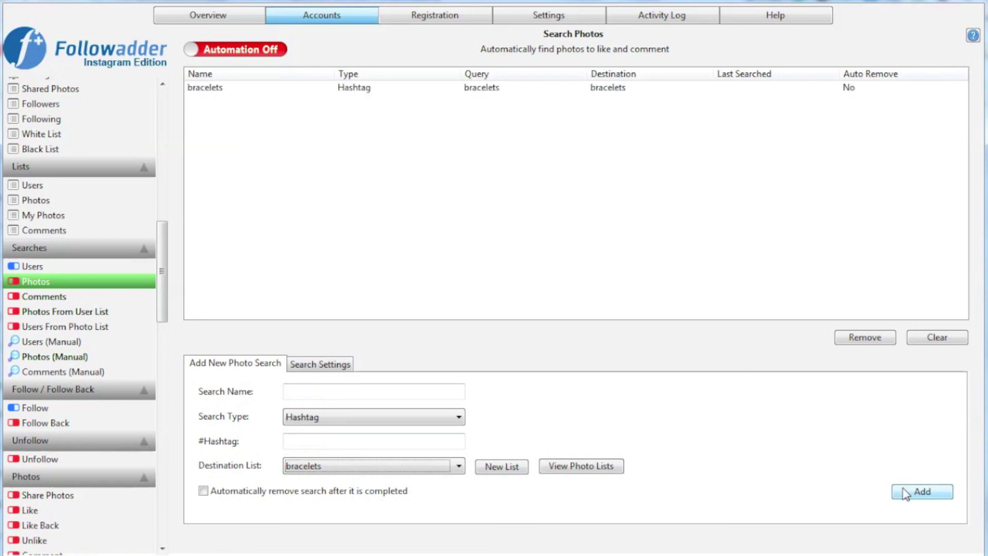
pyautogui.click(248, 50)
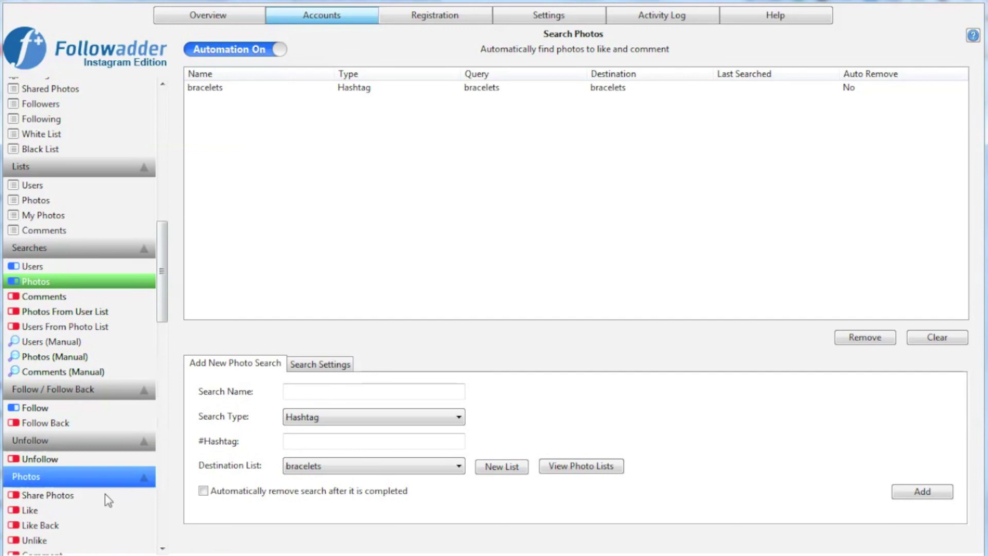
# Add the 81-photo bracelets list under Photos > Like and switch like automation on
pyautogui.click(99, 513)
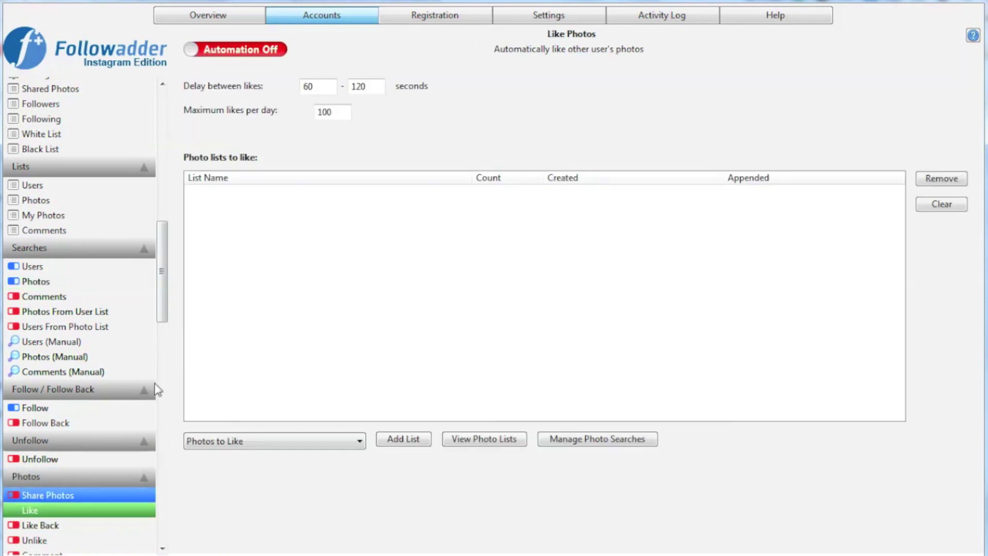
pyautogui.click(286, 446)
pyautogui.click(261, 480)
pyautogui.click(401, 438)
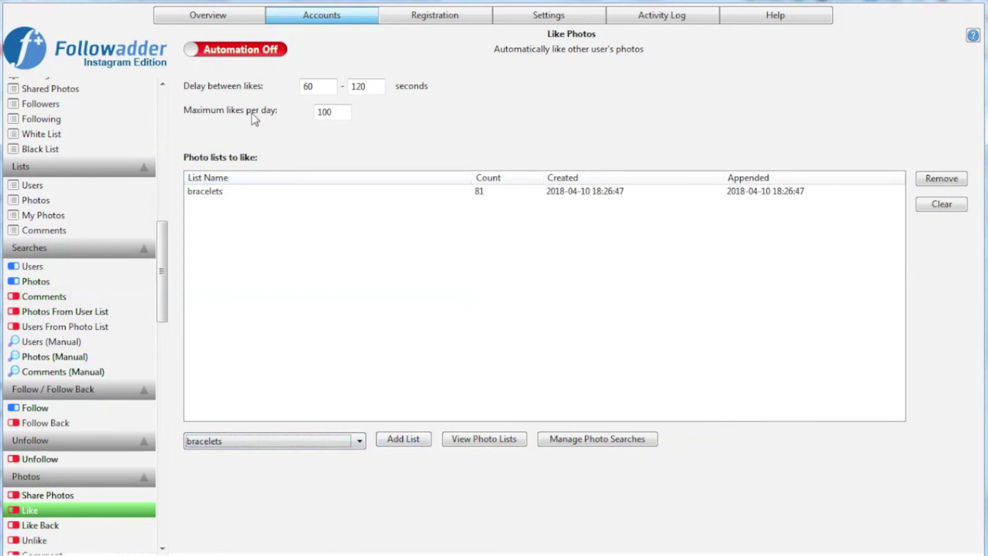
pyautogui.click(236, 53)
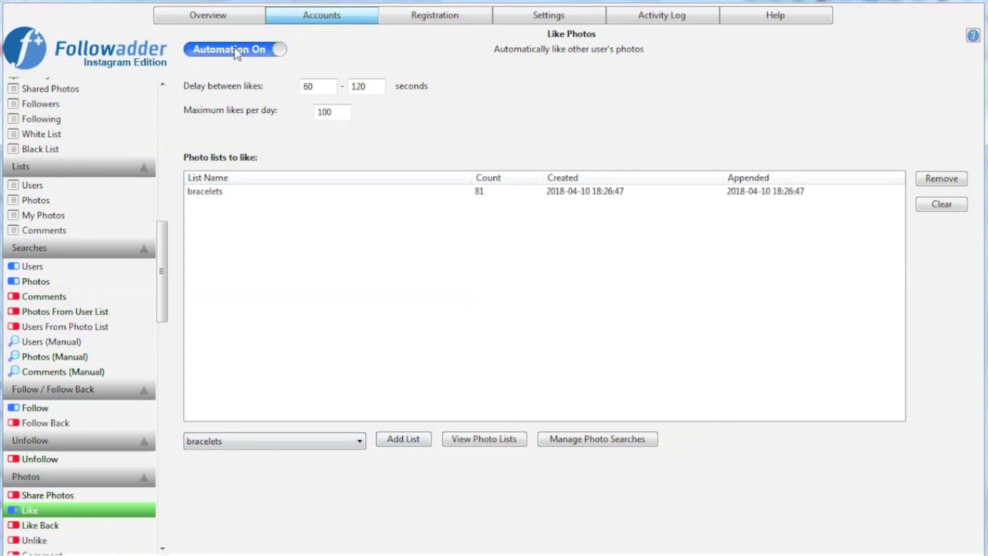